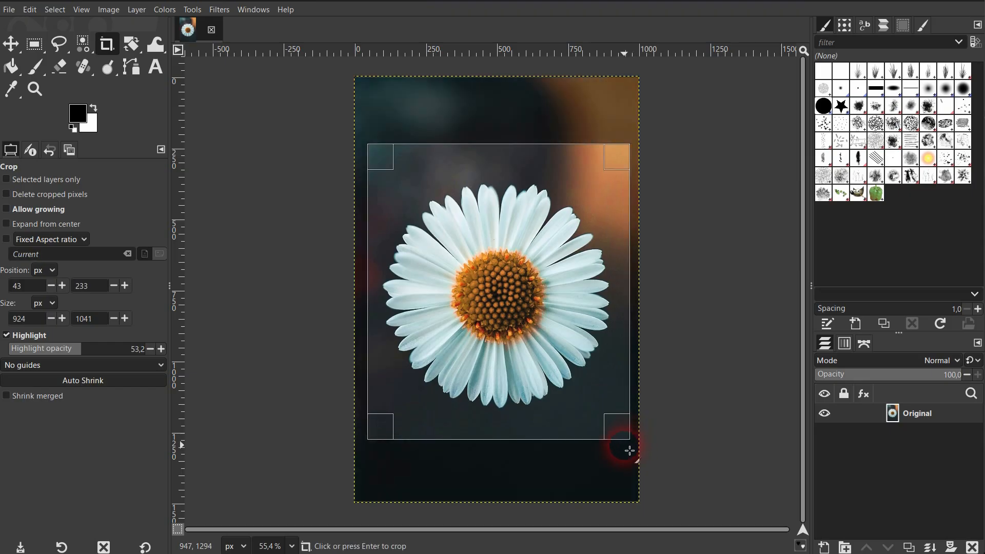
- Apply the 924 × 1041 px crop around the daisy, and inspect the image's canvas size settings without changing them
key("Return")
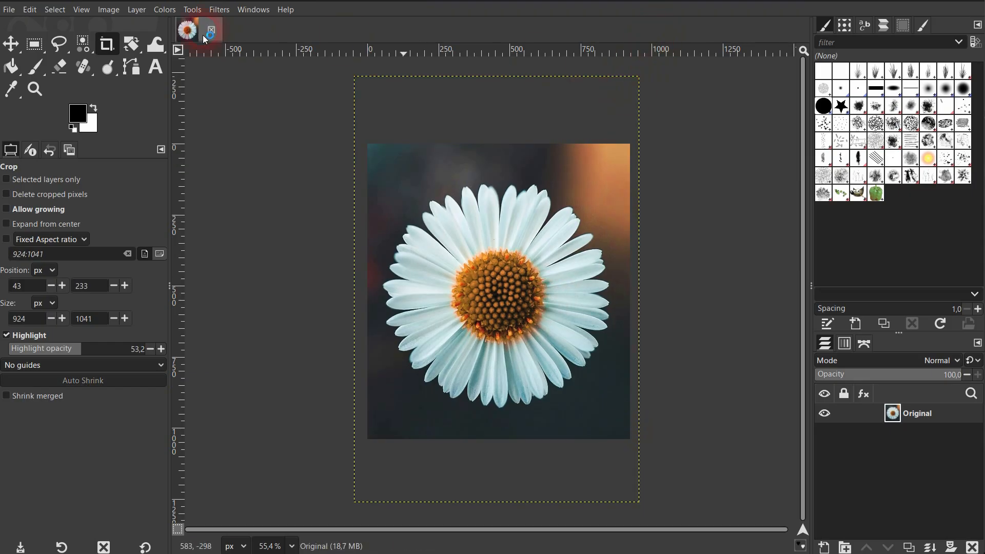
left_click(85, 11)
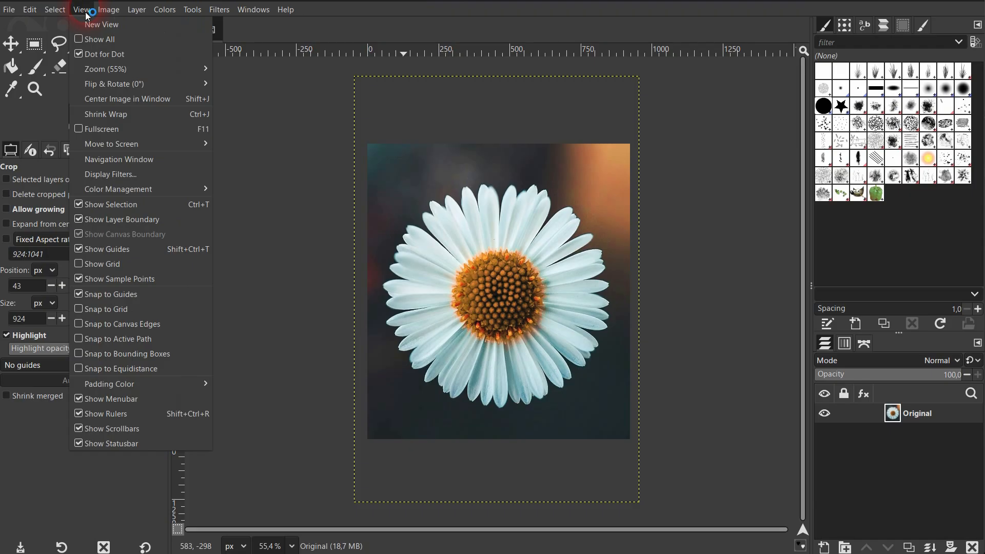
mouse_move(108, 10)
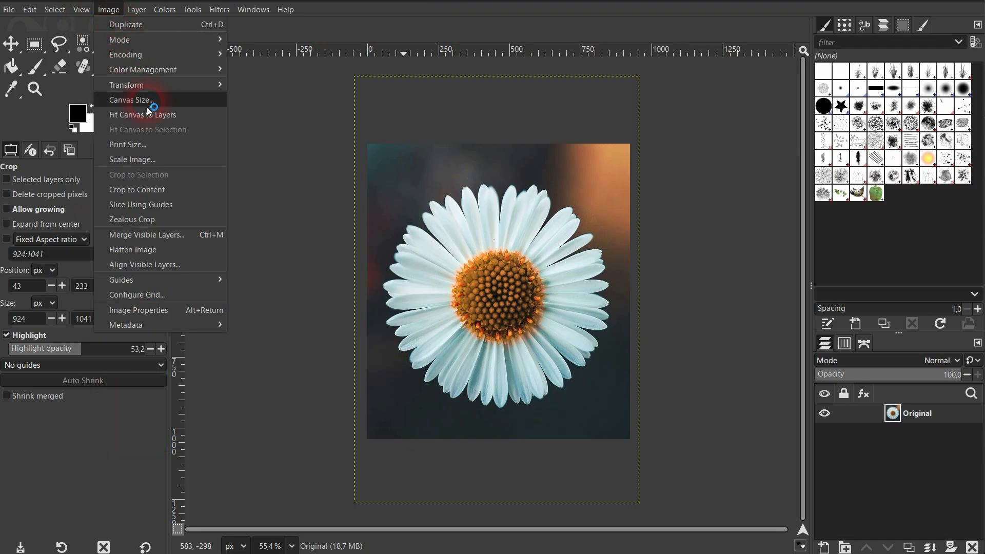
left_click(147, 103)
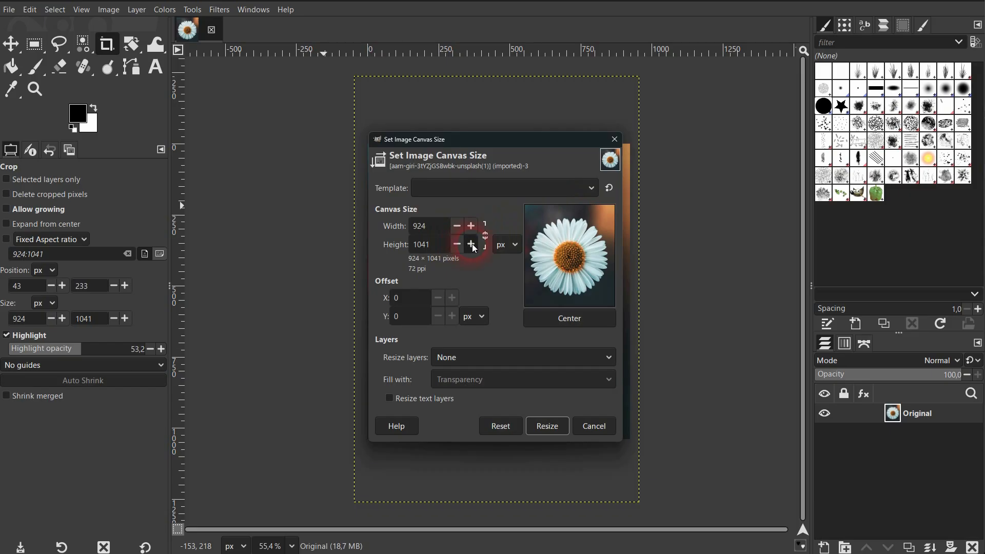
left_click(614, 139)
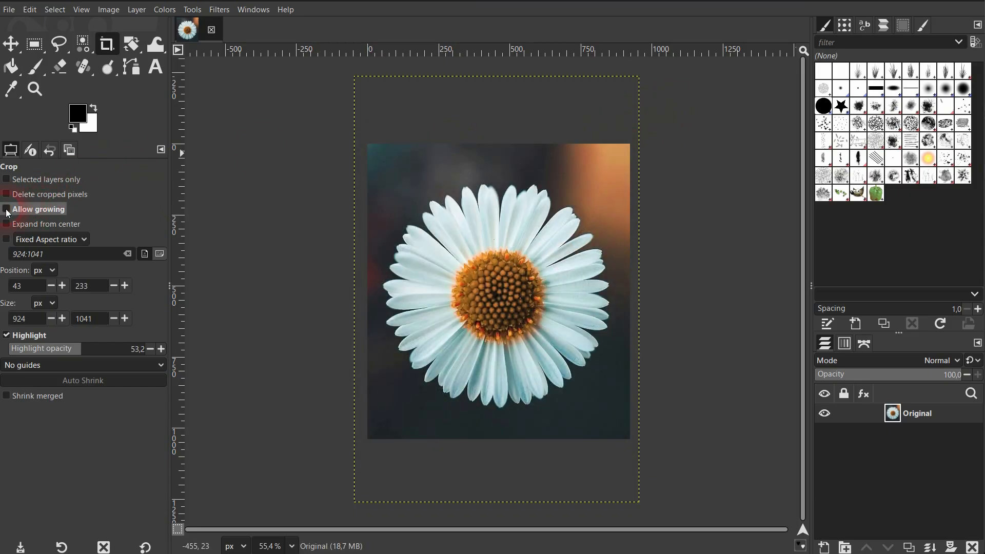
- With Allow growing on, extend the crop above the canvas to about 933 × 1220 px, and turn the option off again
left_click(7, 210)
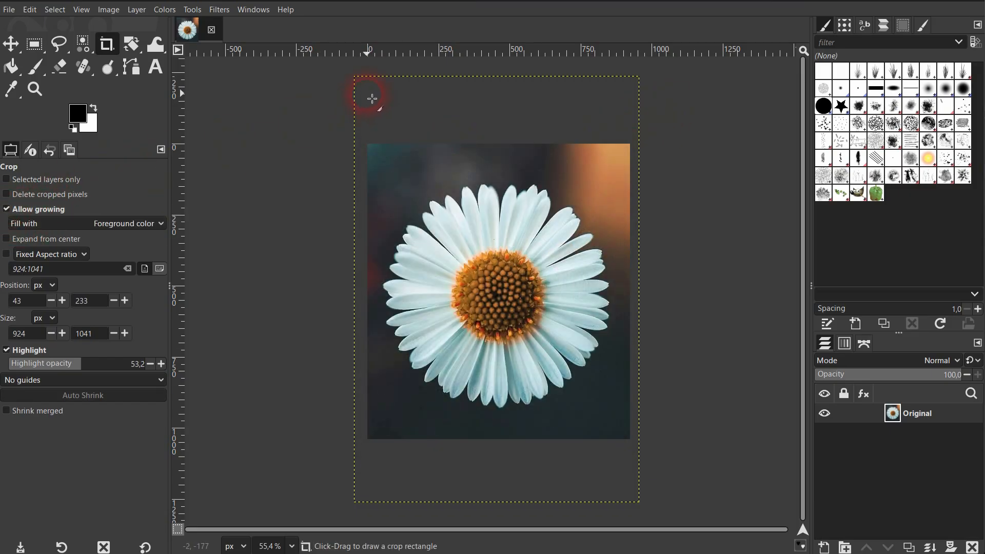
left_click_drag(373, 98, 637, 445)
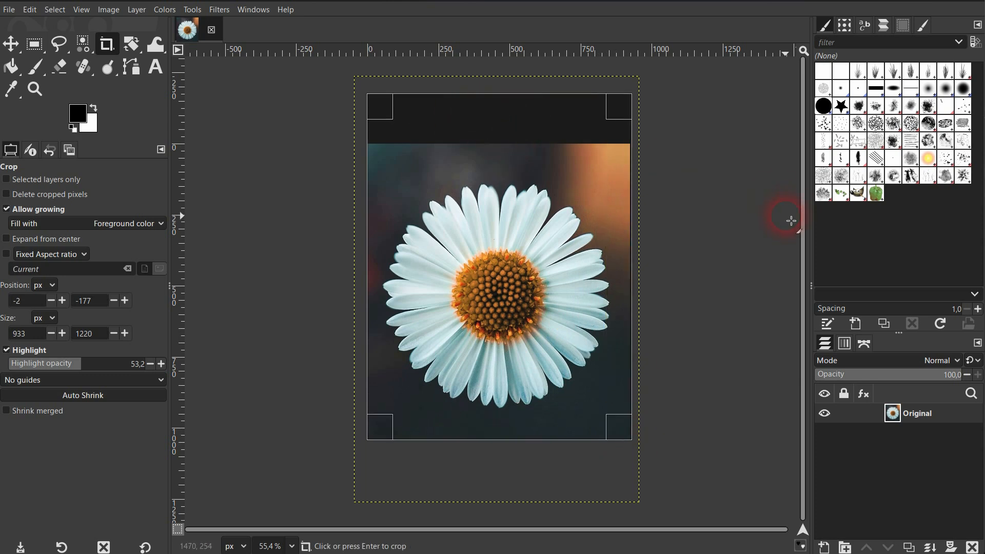
key("Return")
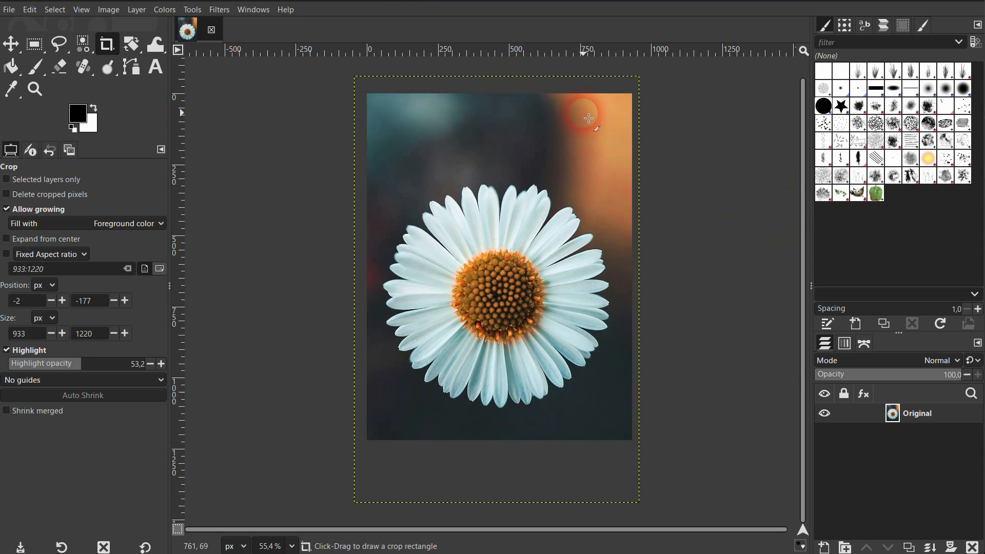
left_click(6, 209)
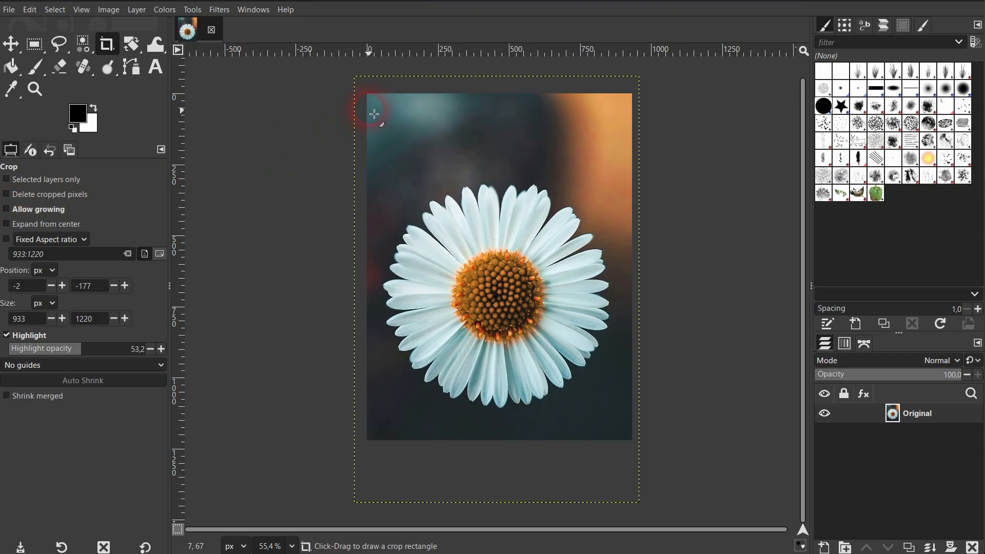
- Try to draw crop rectangles from outside the canvas corners with Allow growing off
left_click_drag(358, 78, 456, 143)
left_click(339, 66)
left_click_drag(340, 67, 501, 182)
left_click_drag(351, 518, 651, 259)
left_click_drag(359, 523, 439, 464)
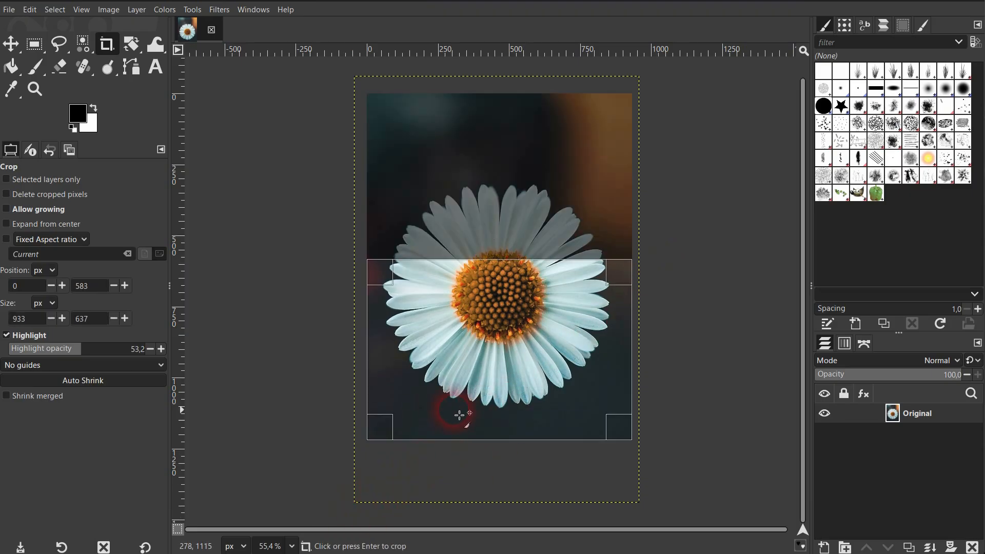
- Turn on Allow growing and crop beyond the canvas to about 972 × 891 px, and again to about 1721 × 833 px
left_click(25, 210)
left_click_drag(350, 509, 628, 259)
left_click(508, 453)
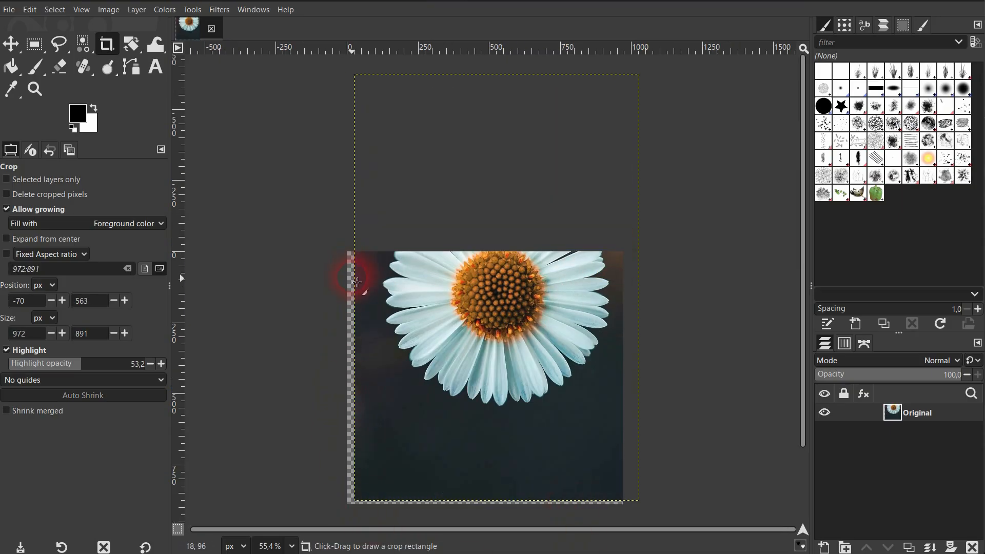
left_click_drag(250, 431, 738, 195)
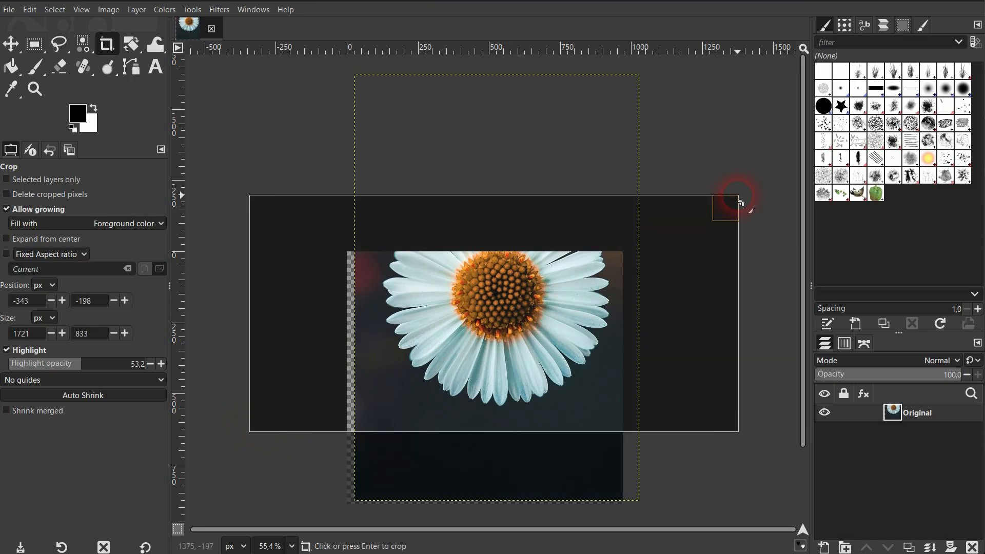
left_click(735, 206)
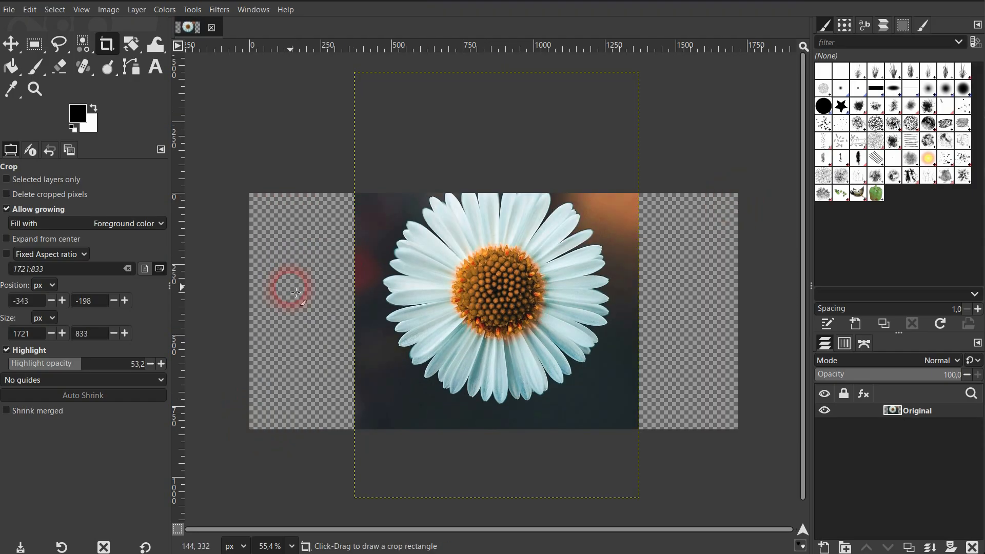
- Set the growing fill to Transparency and crop along the layer boundary to about 998 × 1498 px
left_click(158, 223)
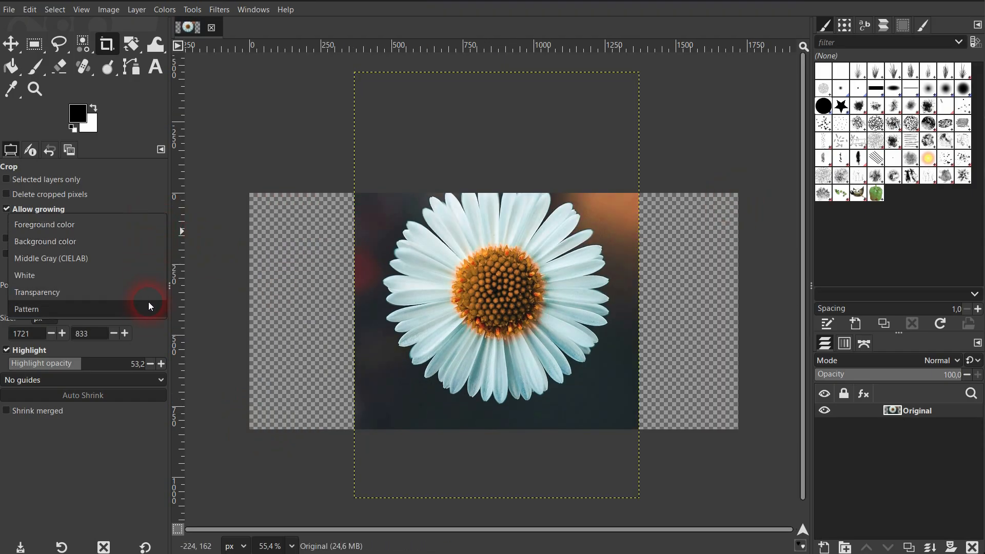
left_click(126, 291)
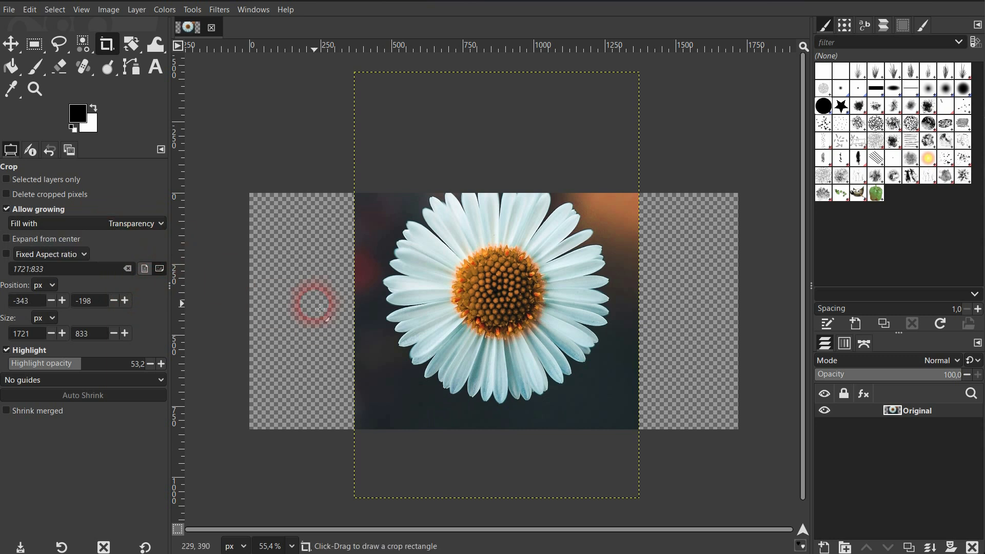
left_click(130, 224)
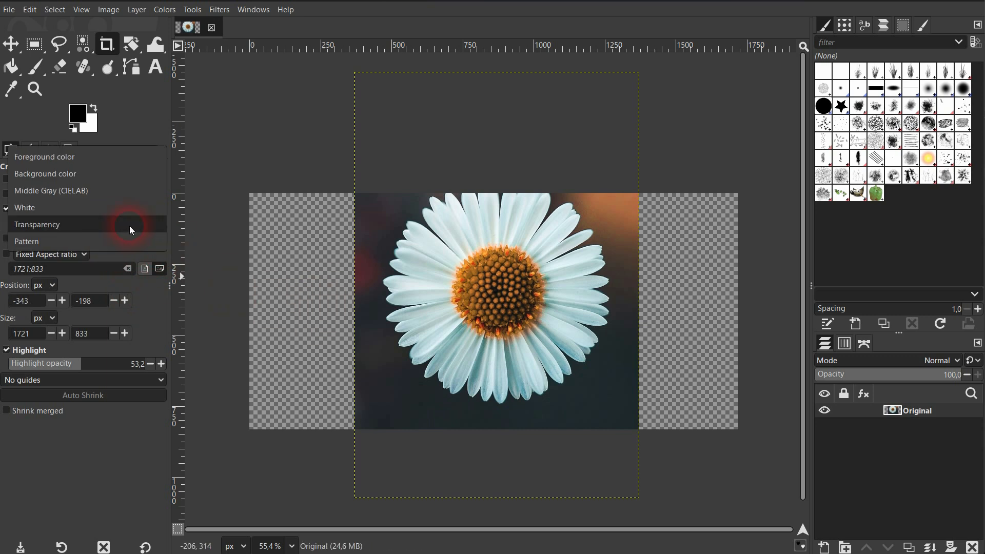
left_click(129, 226)
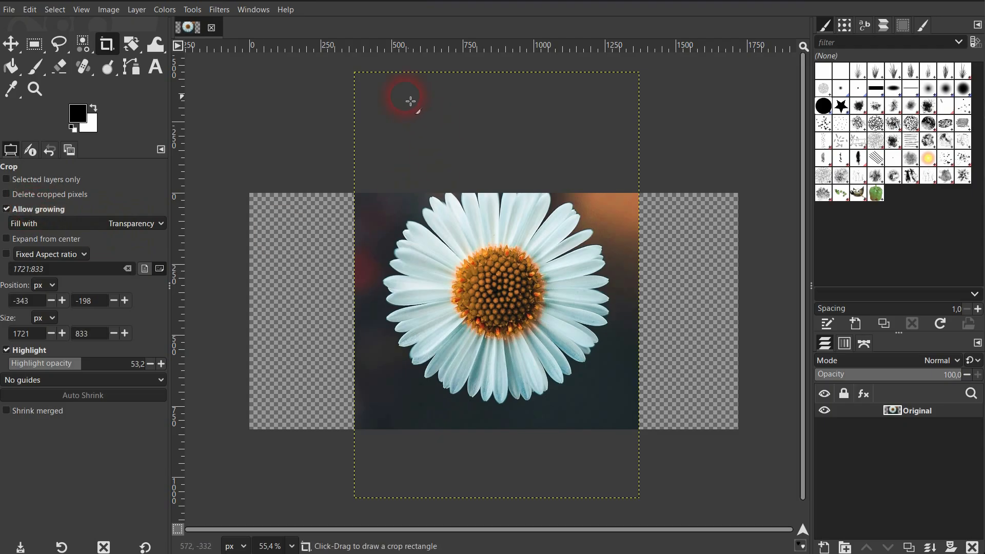
left_click_drag(361, 80, 644, 505)
key("Return")
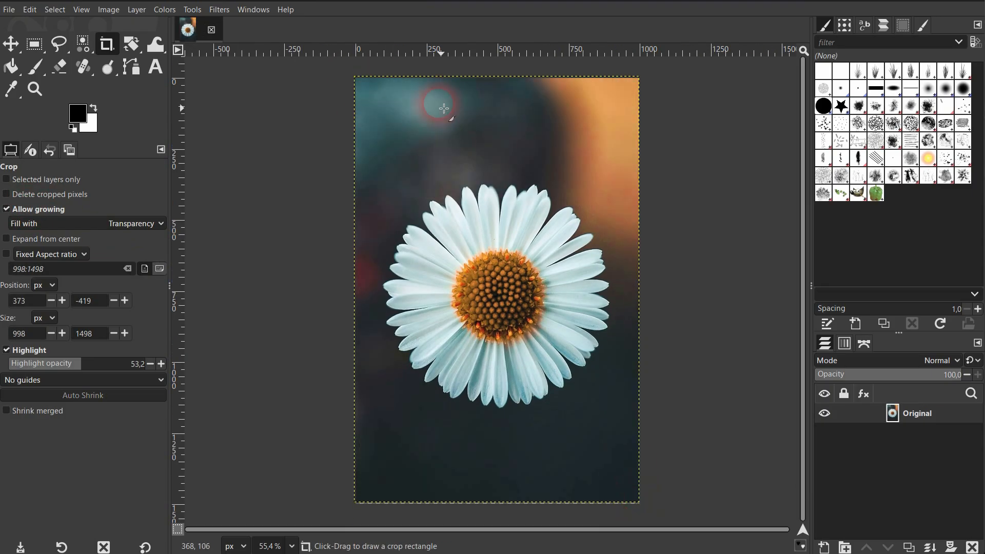
- Turn off Allow growing, enable Delete cropped pixels, and crop around the daisy to about 913 × 1027 px
left_click(6, 209)
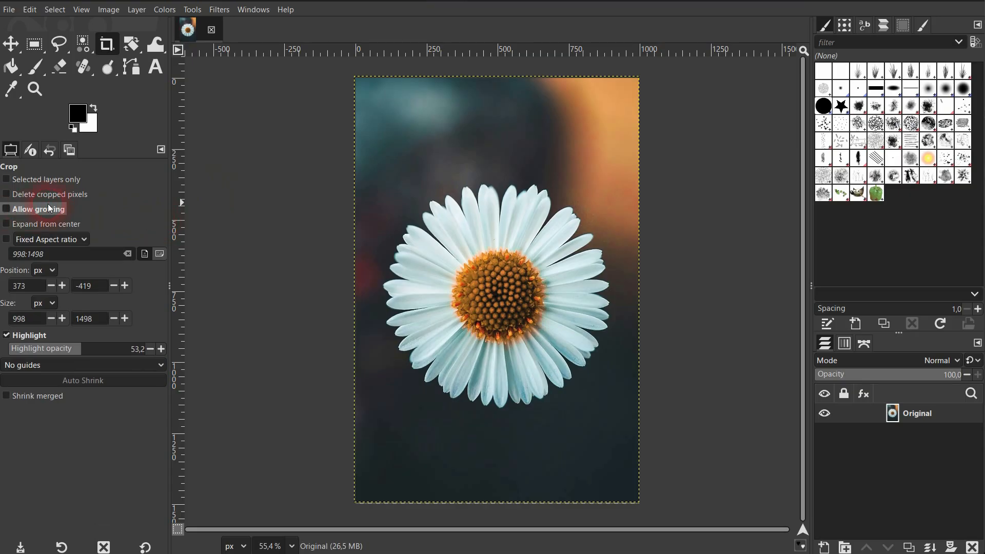
left_click(48, 195)
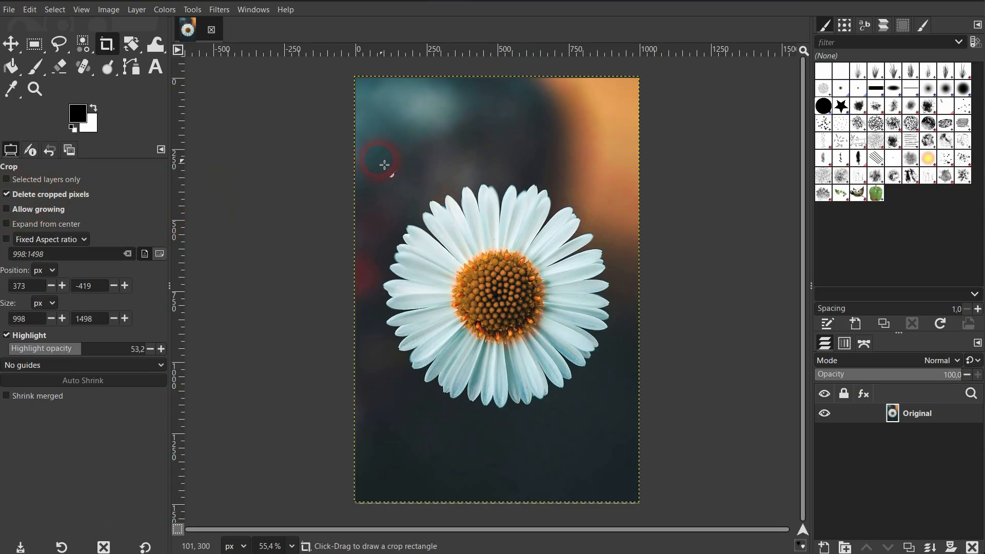
left_click_drag(372, 151, 631, 451)
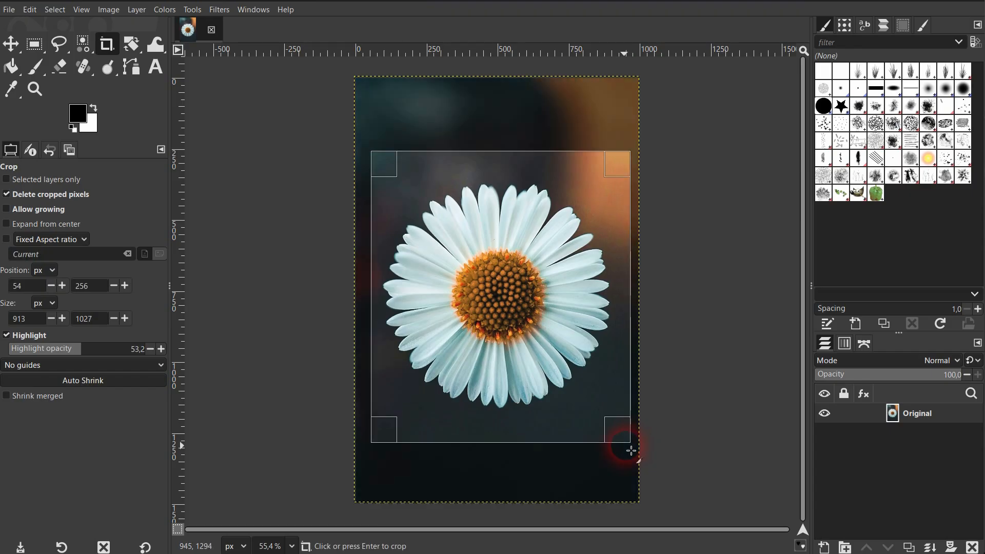
key("Return")
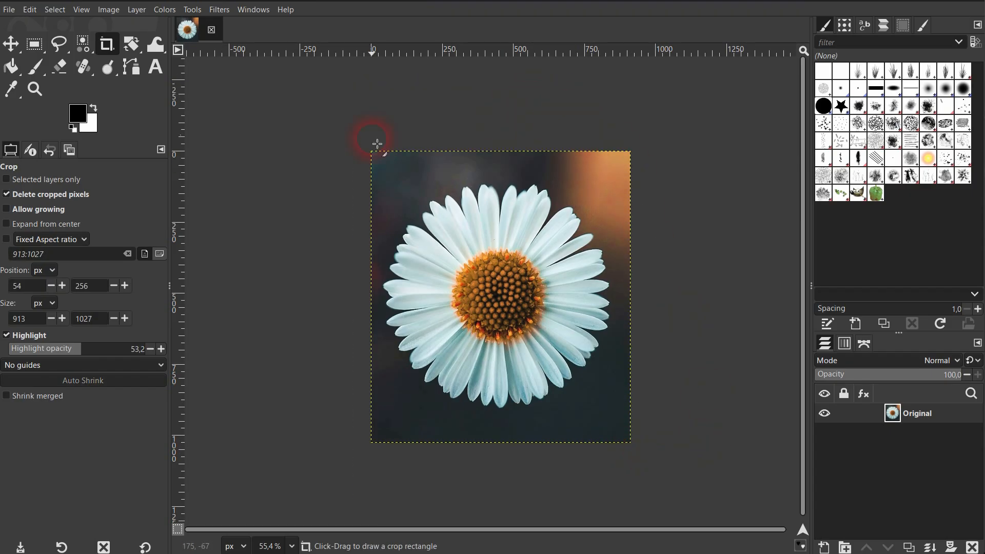
- Switch from Delete cropped pixels to Allow growing, and extend the crop above the image to about 938 × 1272 px
left_click(7, 194)
left_click(7, 209)
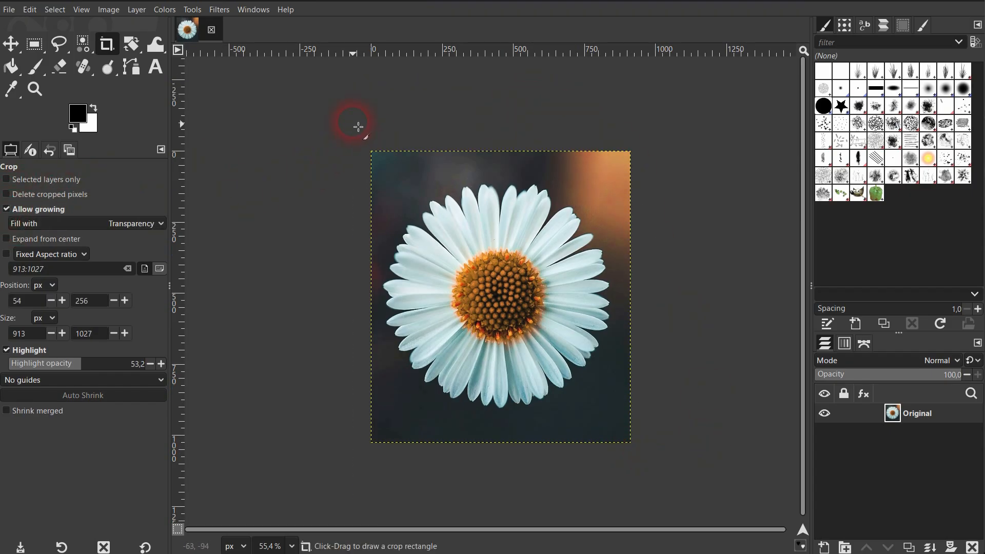
left_click_drag(365, 83, 636, 450)
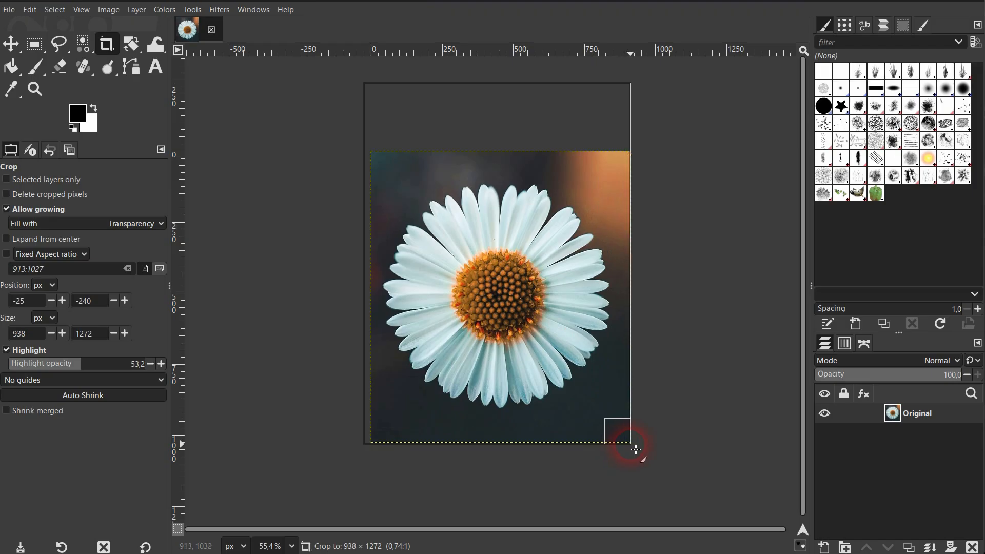
key("Return")
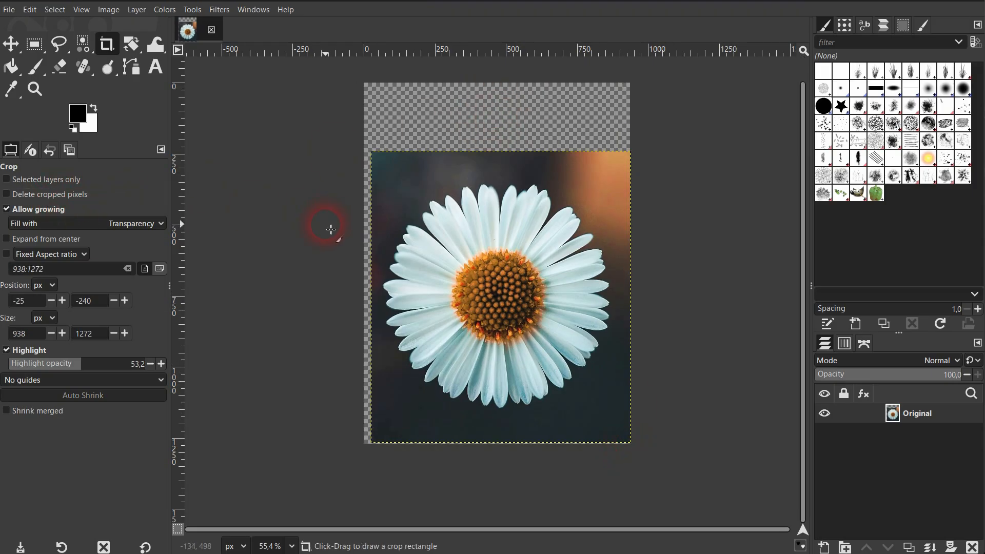
- Undo the last two crops and turn off Allow growing
key("ctrl+z")
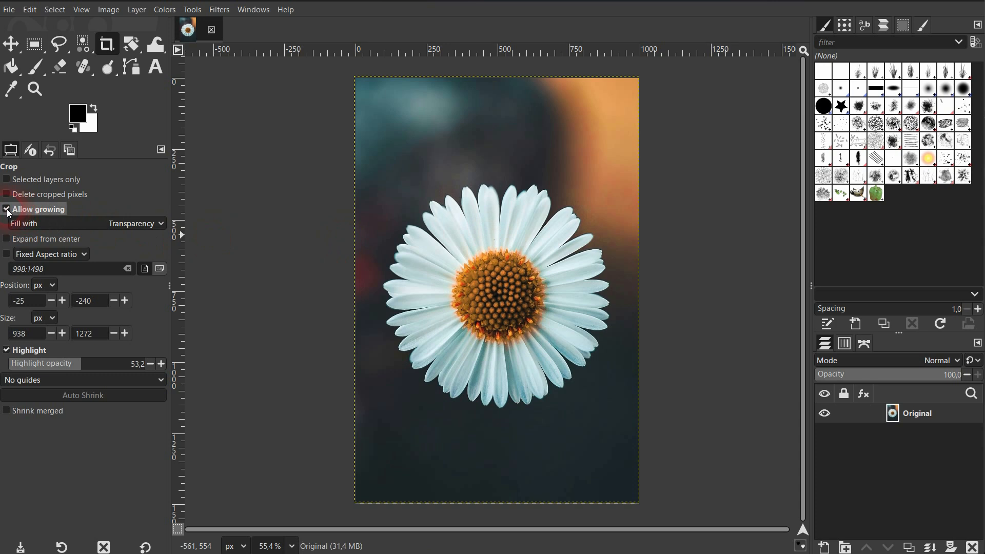
left_click(8, 210)
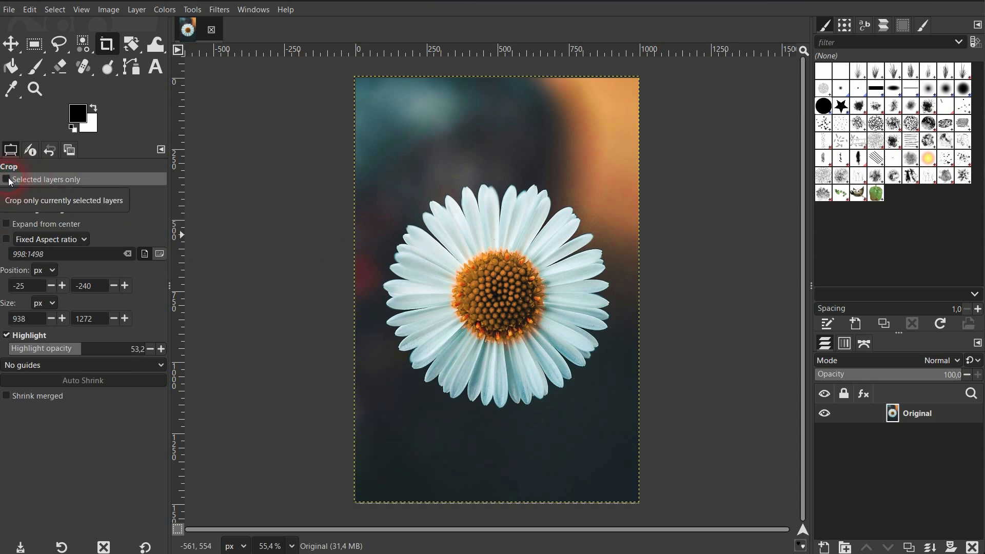
- Limit cropping to selected layers only, duplicate the Original layer, and hide the lower Original layer
left_click(7, 179)
left_click(944, 419)
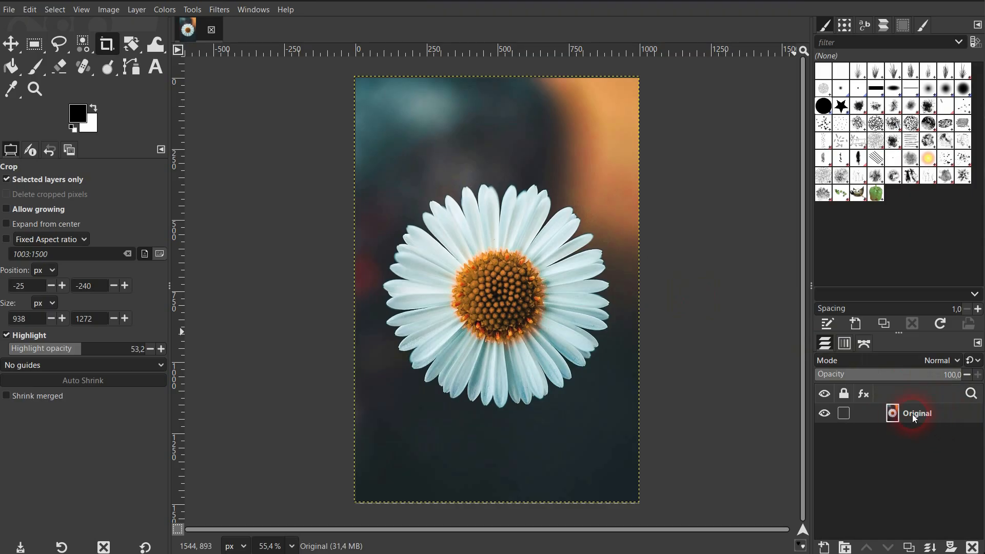
left_click(909, 548)
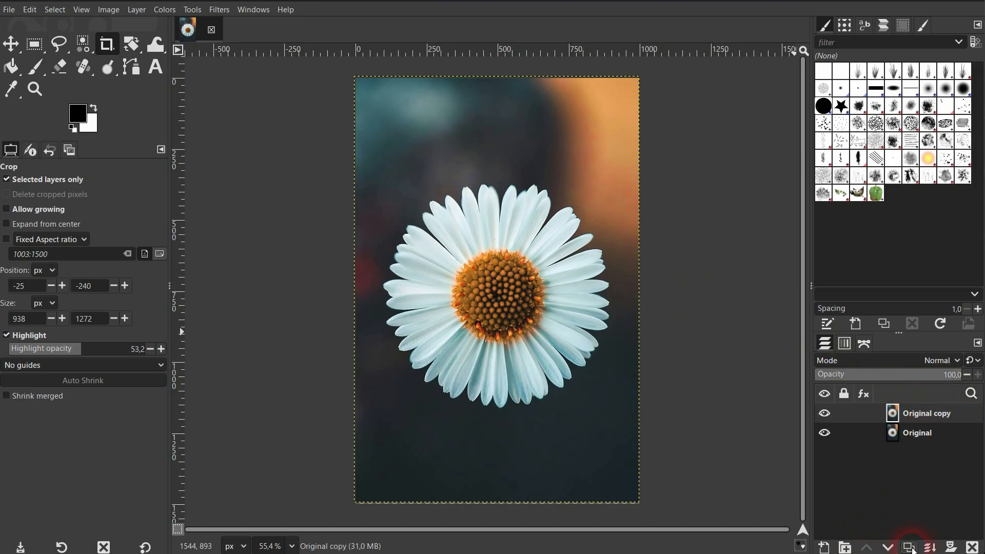
left_click(865, 496)
left_click(824, 432)
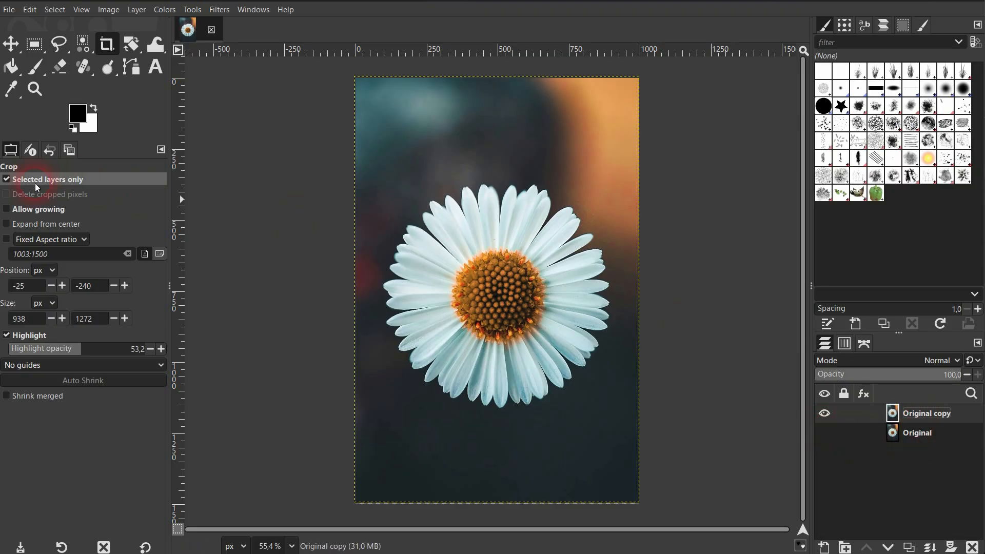
- Crop only the Original copy layer to about 931 × 1012 px, and compare it by showing and hiding the Original layer
left_click_drag(364, 149, 630, 437)
key("Return")
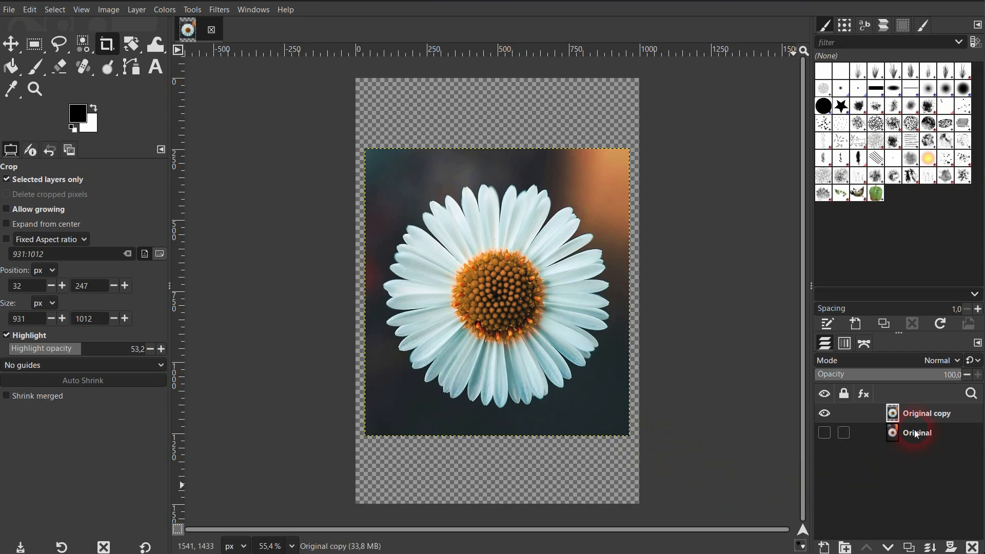
left_click(824, 434)
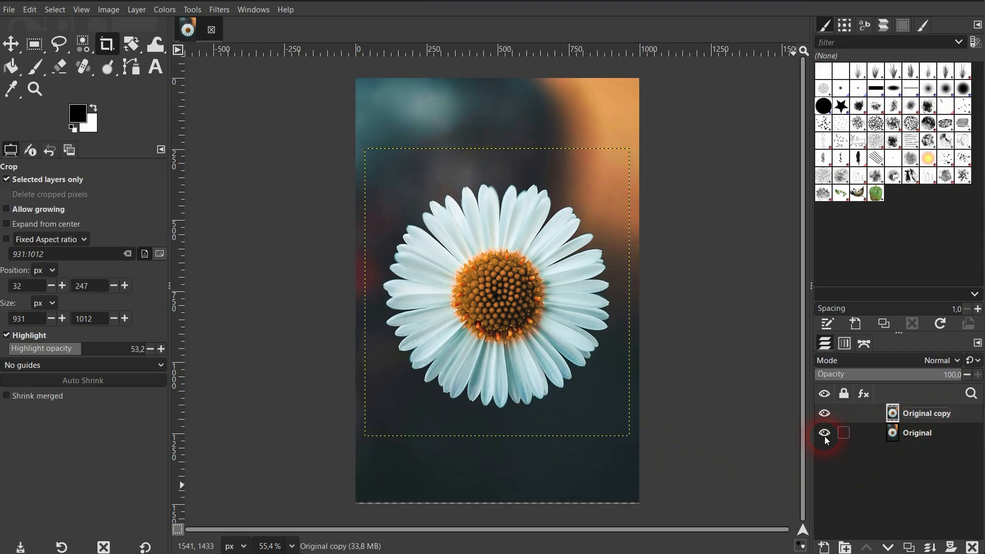
left_click(824, 434)
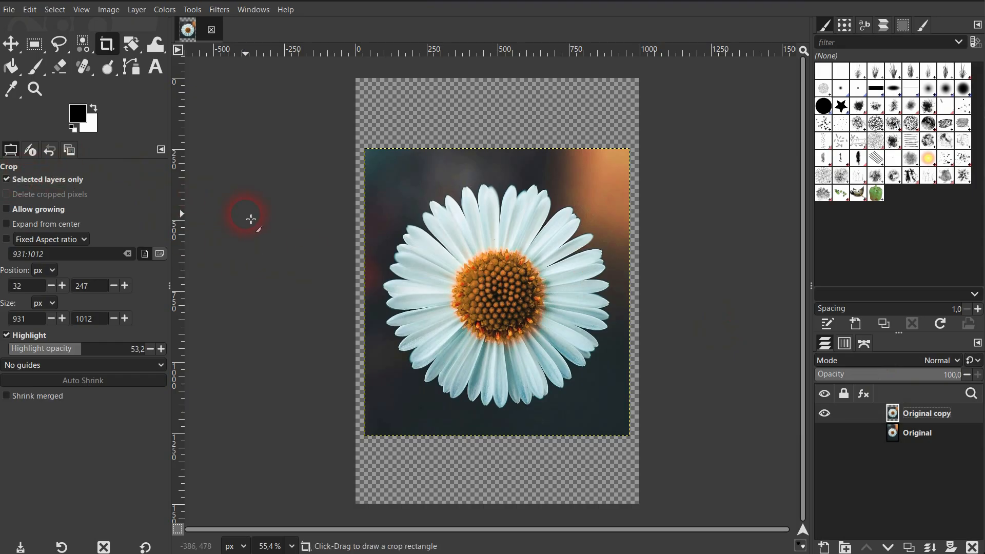
- Undo the crop of the Original copy layer and turn off Selected layers only
key("ctrl+z")
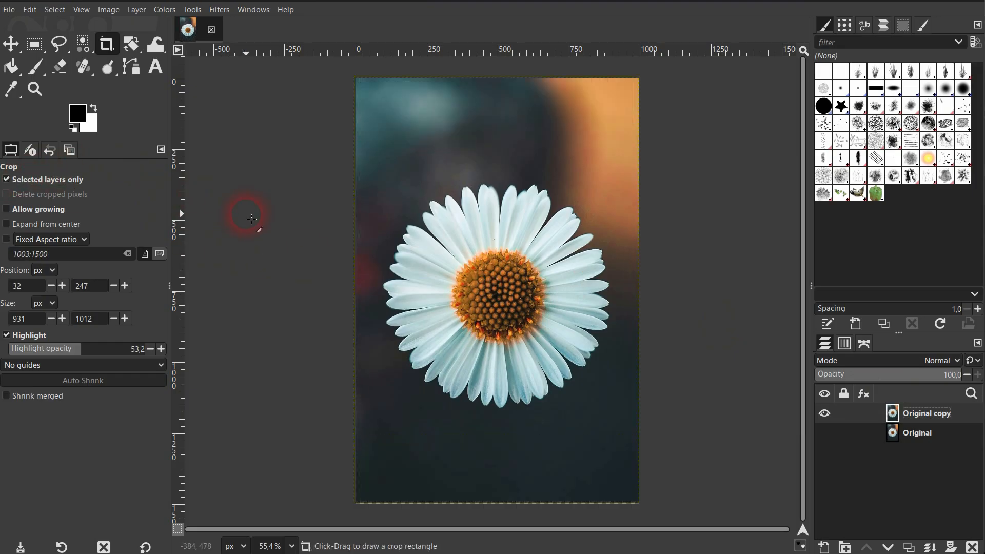
left_click(7, 179)
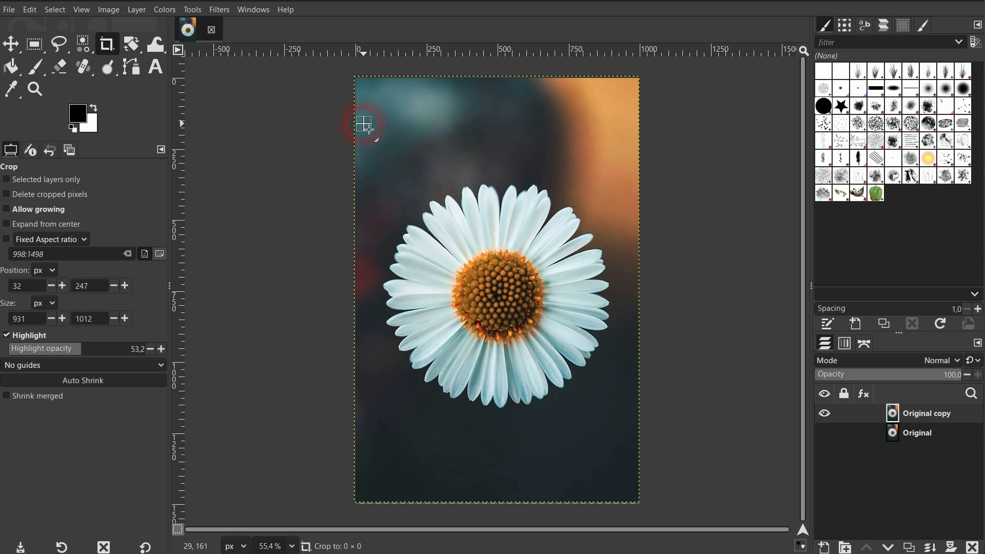
- Crop the image around the daisy to about 927 × 1167 px and delete the hidden Original layer
left_click_drag(363, 123, 628, 456)
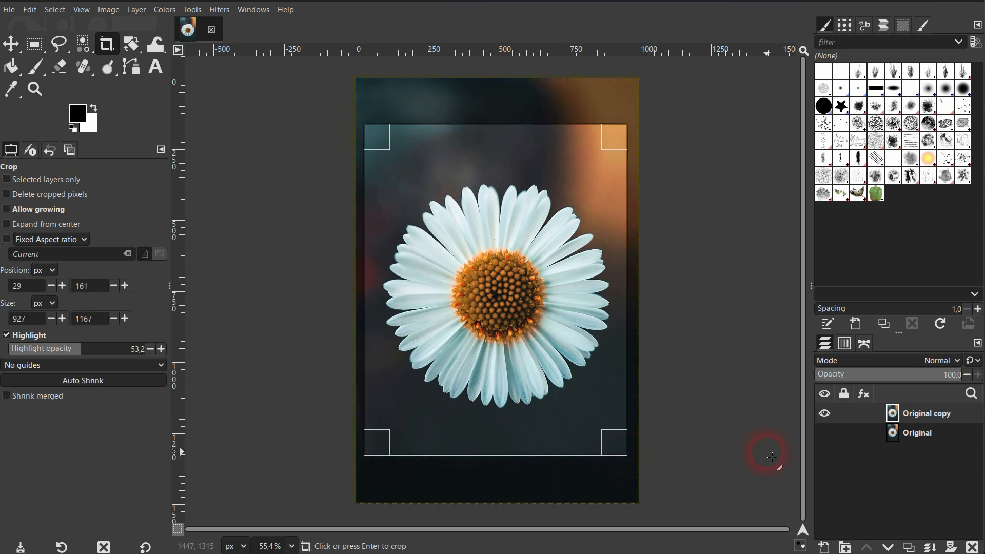
key("Return")
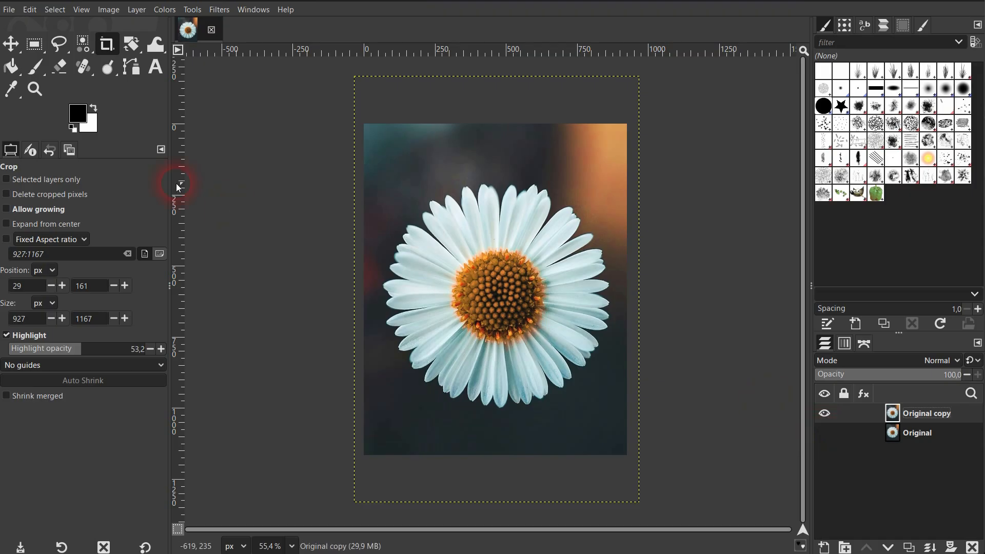
left_click(931, 435)
left_click(972, 547)
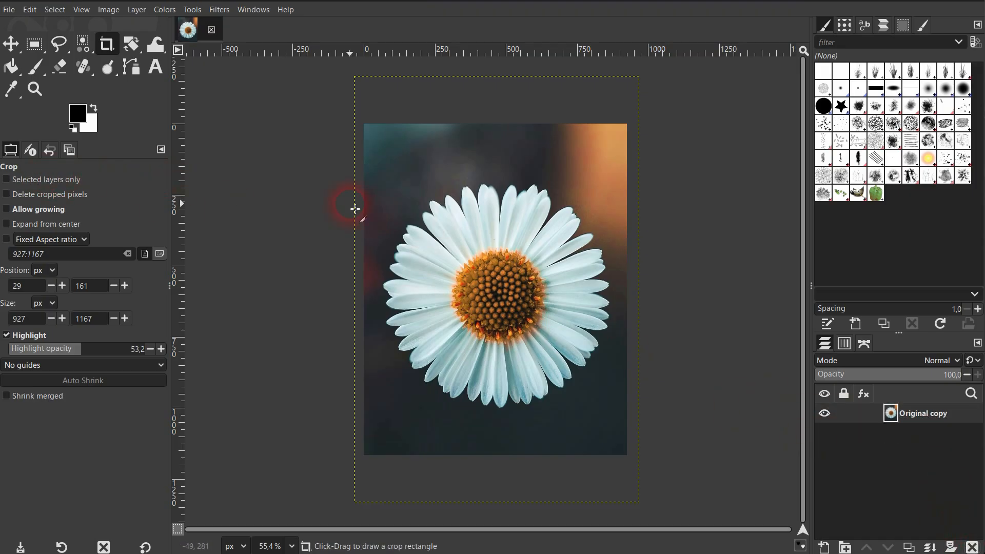
- Turn on Expand from center and draw trial crop rectangles, ending with one about 819 × 952 px centred on the flower
left_click(46, 224)
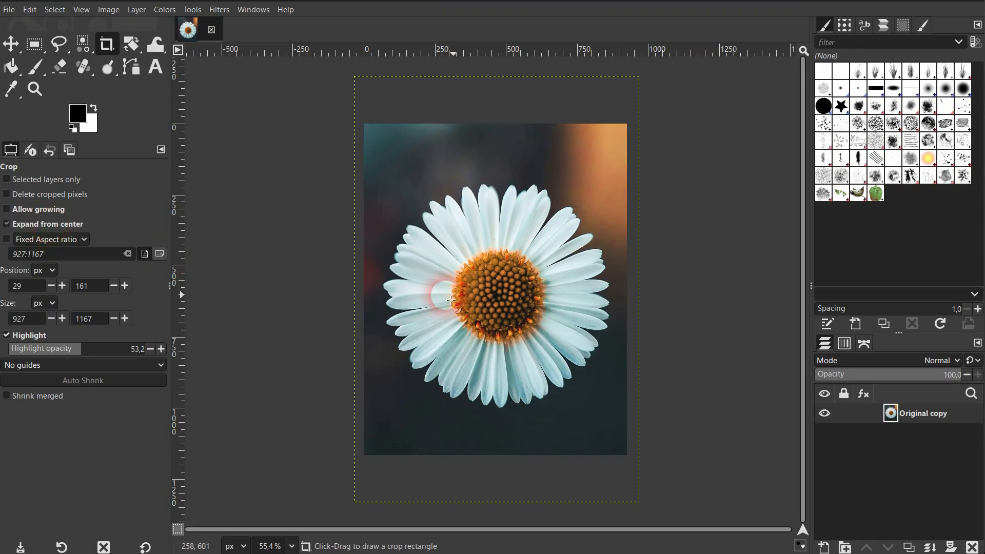
mouse_move(499, 287)
left_mouse_down()
mouse_move(628, 190)
mouse_move(589, 171)
left_mouse_up()
left_click(409, 109)
left_click_drag(396, 123, 554, 450)
left_click_drag(387, 437, 413, 416)
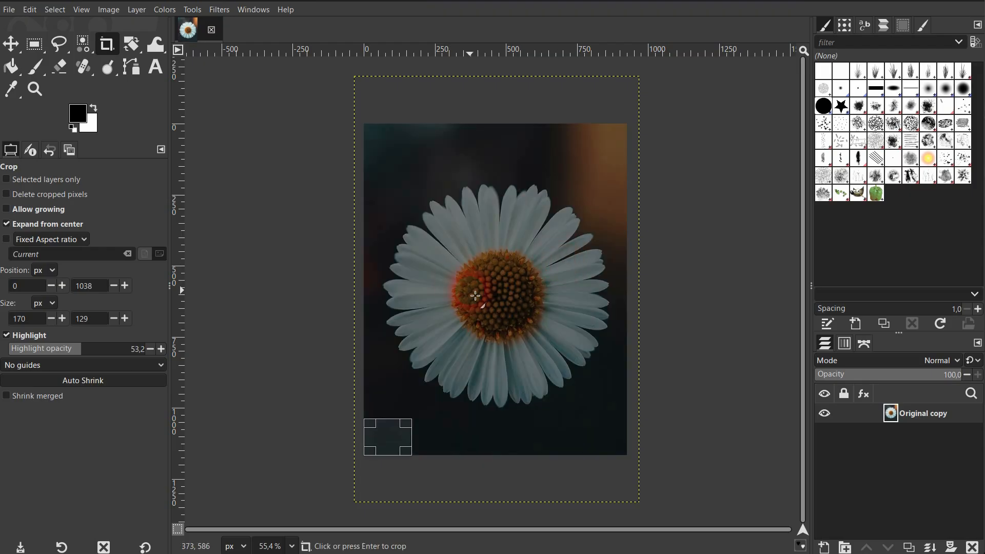
left_click_drag(501, 287, 622, 430)
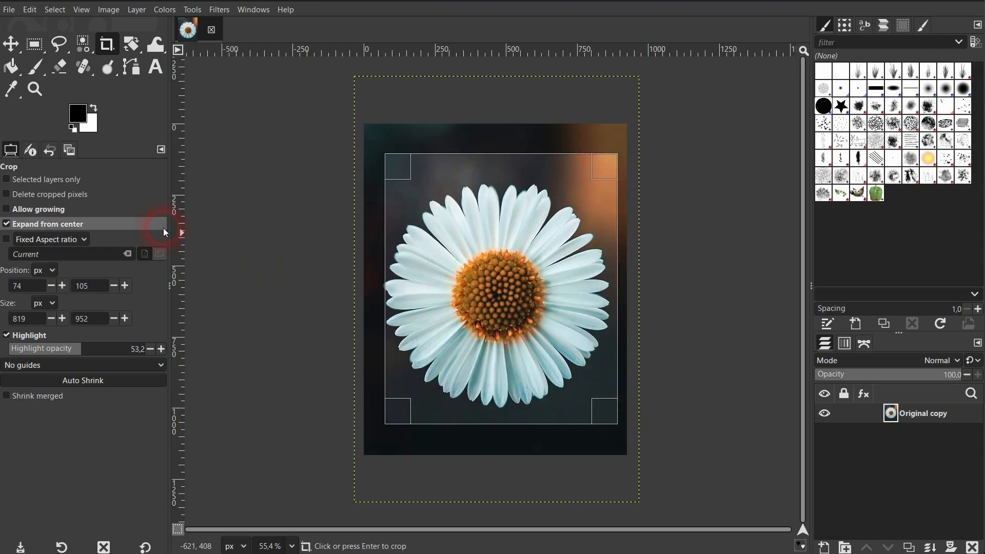
- Turn off Expand from center and draw a crop rectangle about 430 × 456 px starting at the flower's centre
left_click(7, 224)
left_click_drag(498, 295, 622, 425)
left_click_drag(396, 141, 494, 226)
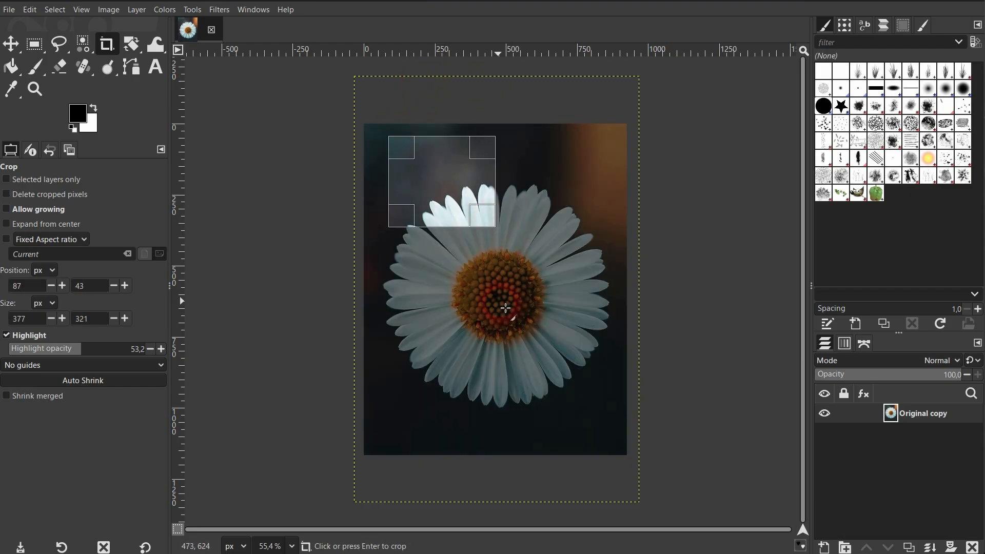
left_click_drag(494, 298, 616, 427)
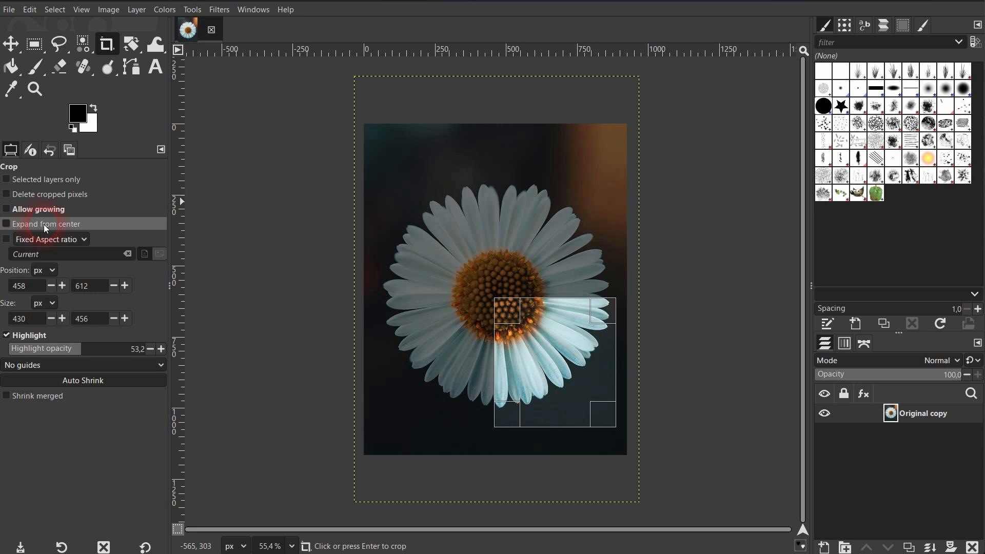
- Enable the Fixed constraint on the crop with an aspect ratio of 16:9
left_click(83, 240)
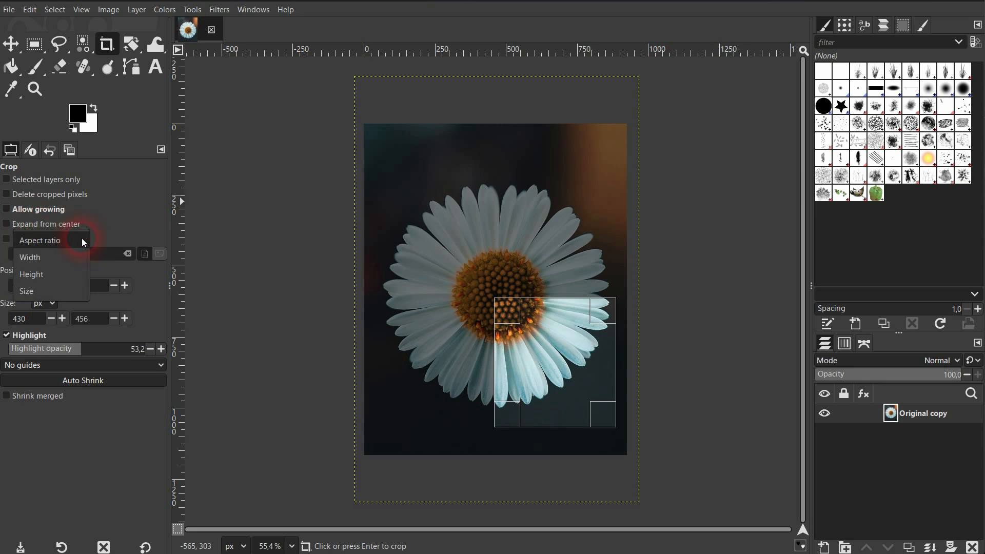
left_click(82, 241)
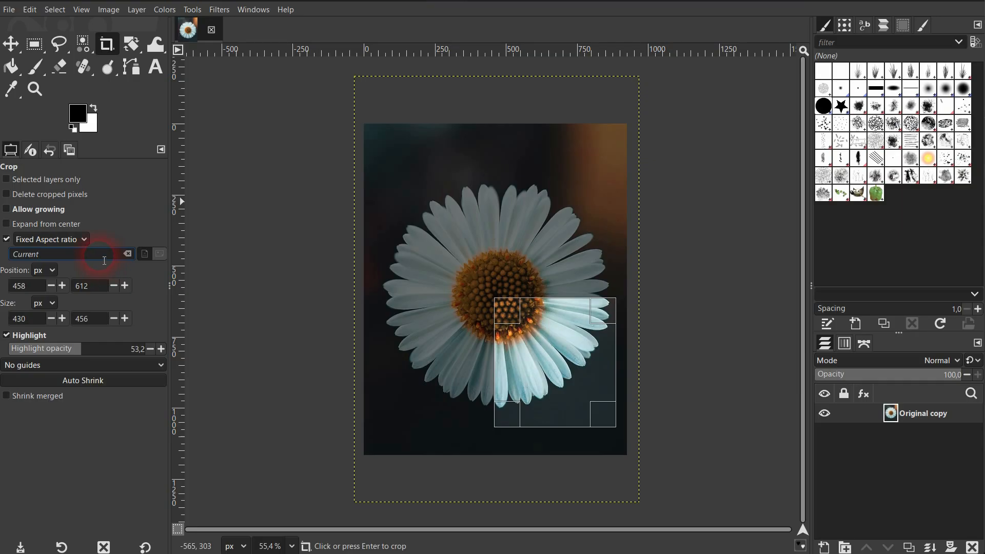
type("16")
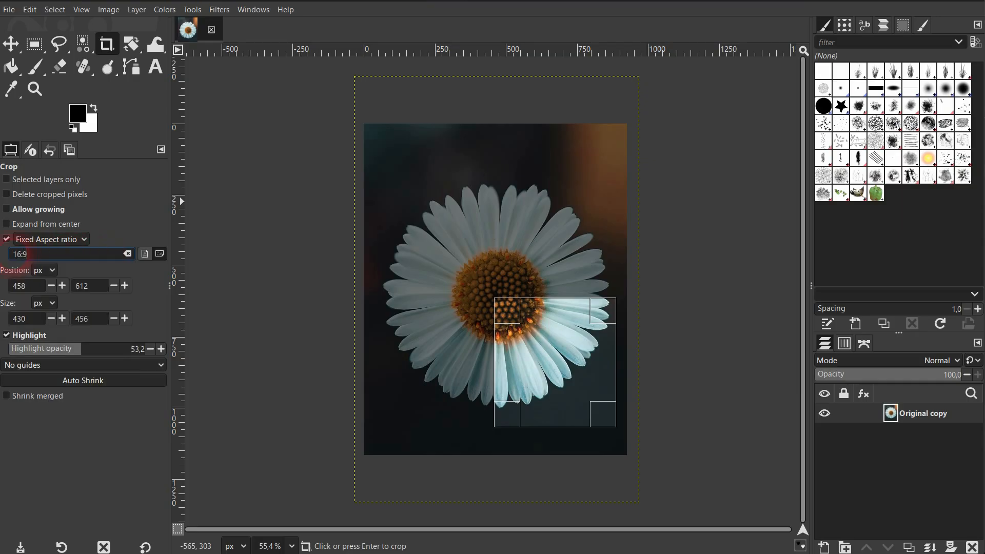
type(":9")
- Draw a 16:9 crop rectangle over the flower, reposition it and enlarge it to about 927 × 522 px
left_click_drag(422, 208, 583, 300)
left_click_drag(522, 264, 494, 291)
left_click_drag(552, 237, 543, 194)
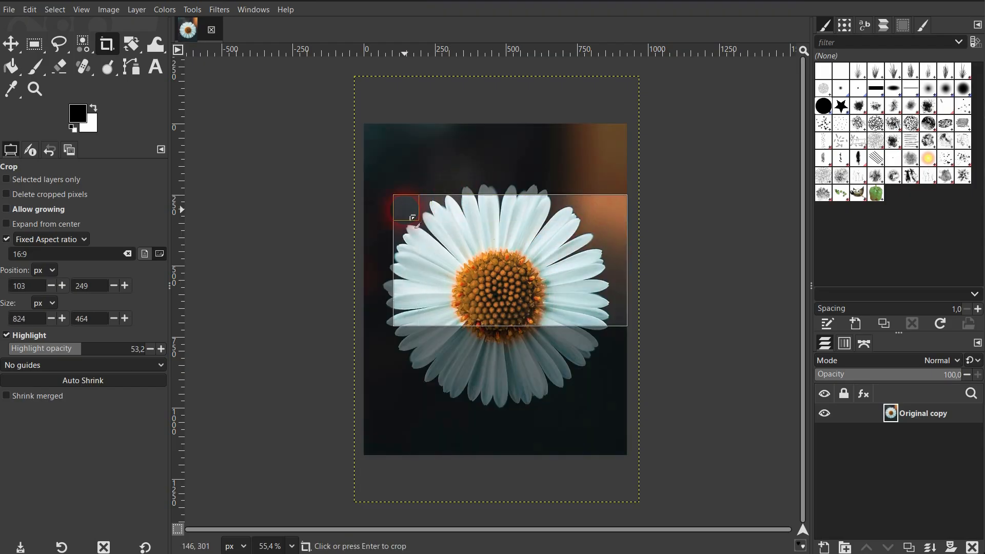
left_click_drag(413, 218, 372, 191)
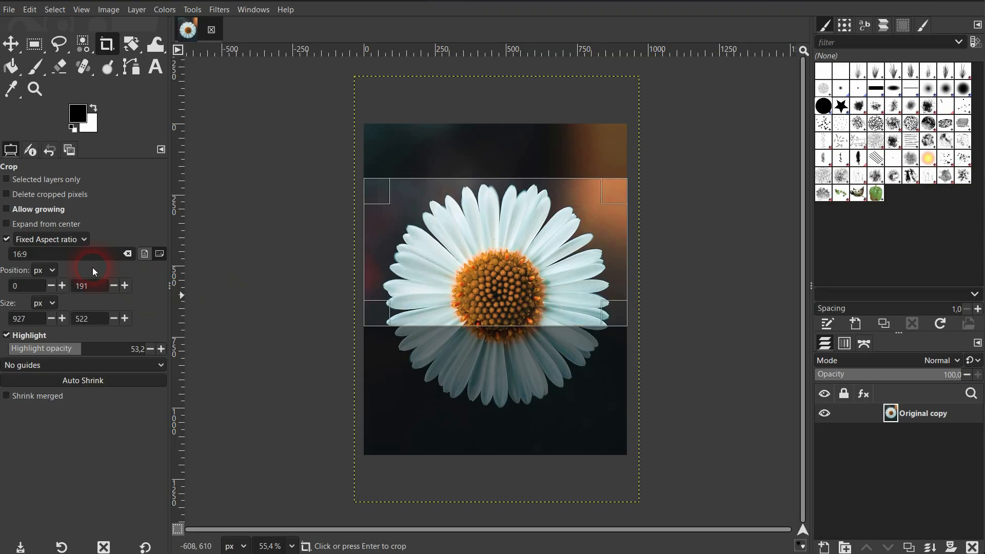
- Switch the Fixed constraint to Width and Size, return it to Aspect ratio, and turn the constraint off
left_click(75, 238)
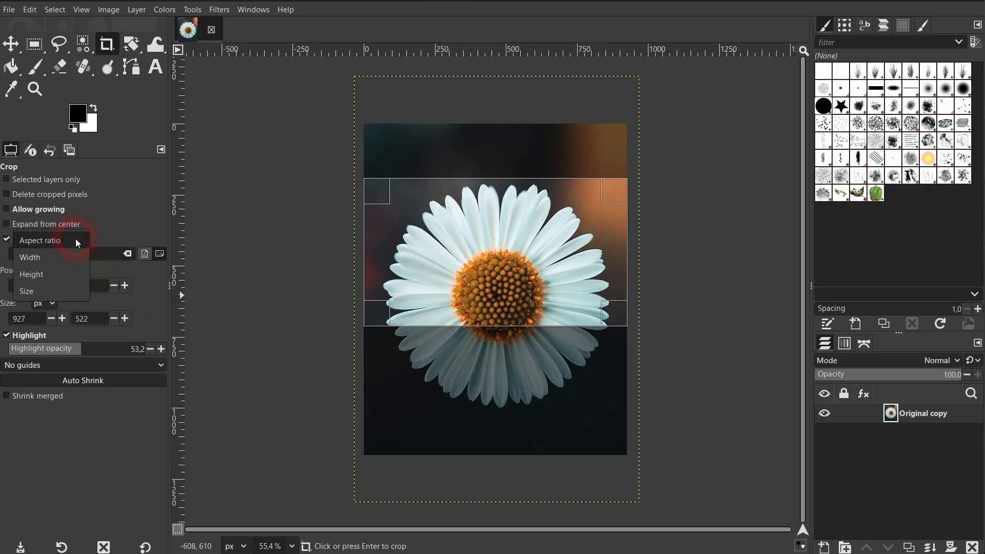
left_click(71, 255)
left_click(76, 238)
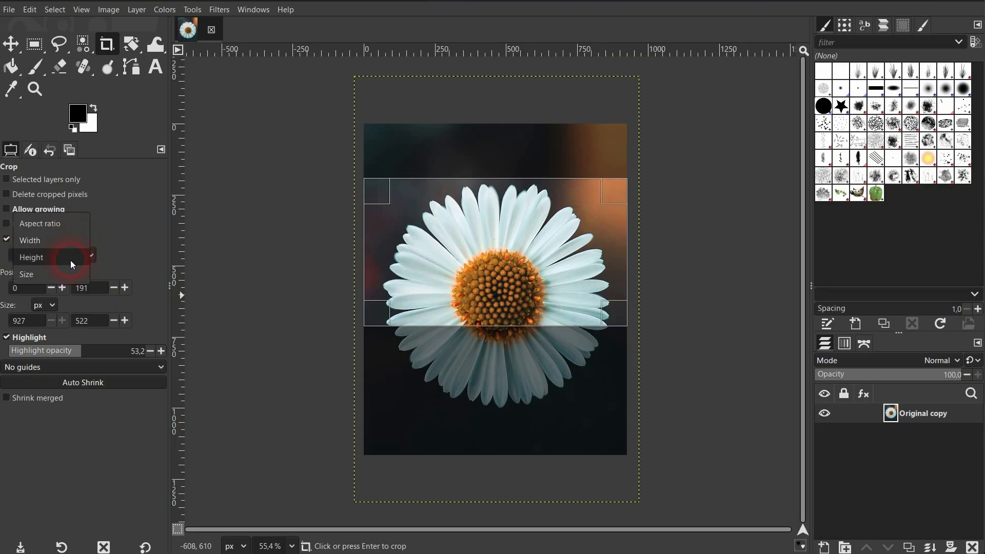
left_click(66, 275)
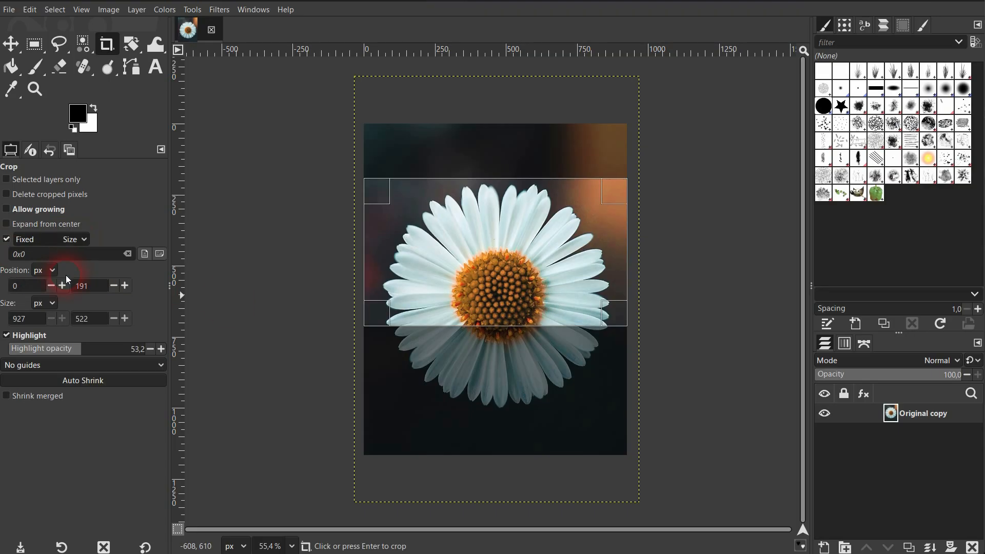
left_click(84, 239)
left_click(64, 193)
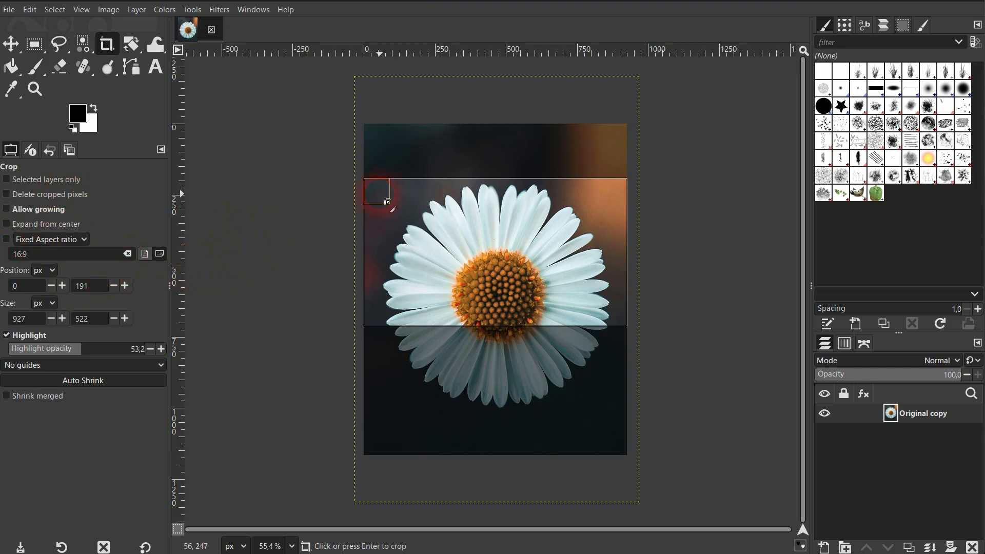
- Crop the image freely around the whole daisy to about 904 × 1040 px
mouse_move(367, 138)
left_mouse_down()
mouse_move(622, 326)
mouse_move(606, 350)
mouse_move(605, 431)
left_mouse_up()
left_click(553, 395)
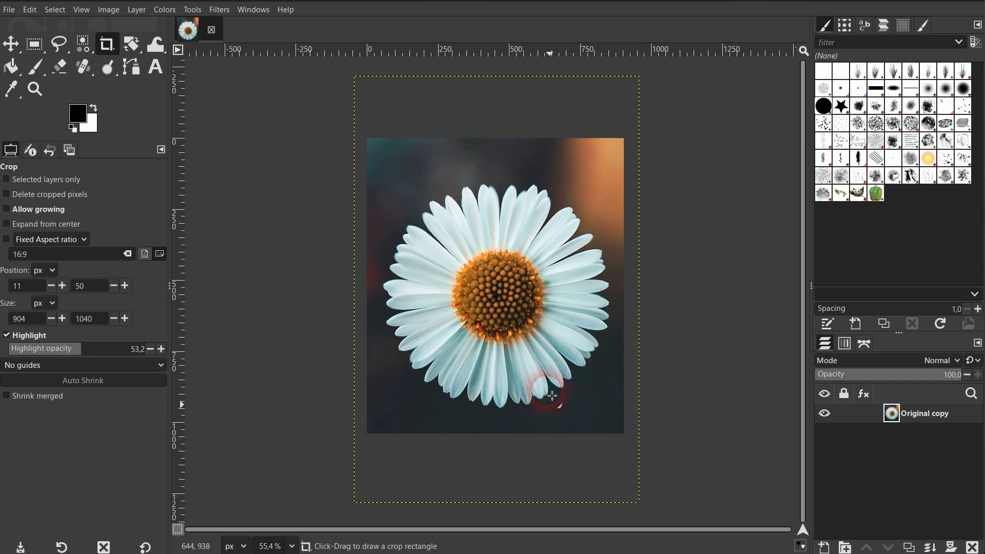